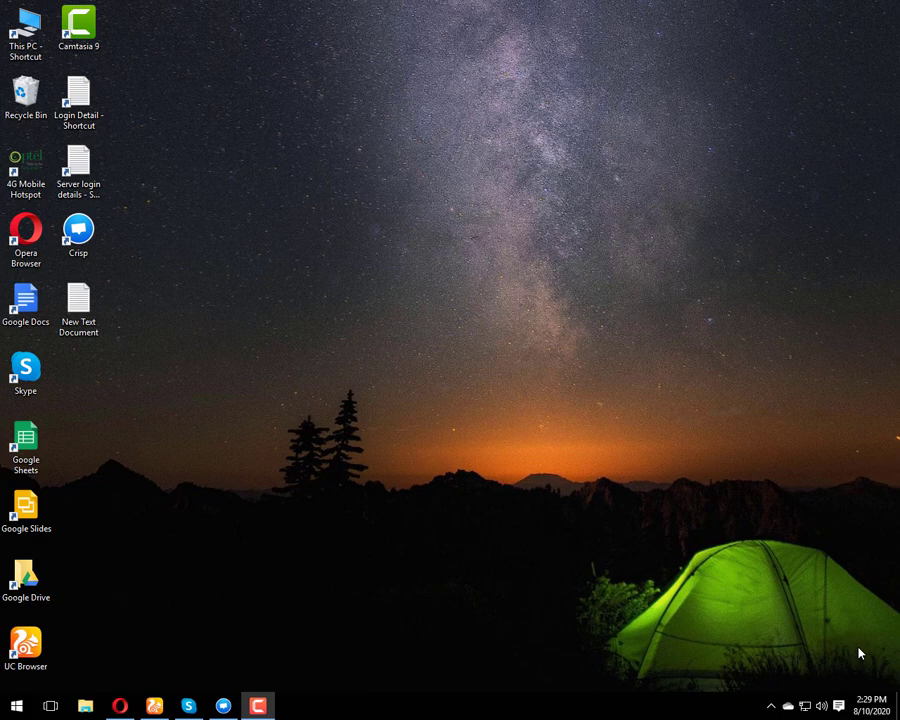
# - Switch to the Opera browser, open cPanel for the newly created account, and choose Full Backup in the Backup Wizard
pyautogui.click(118, 707)
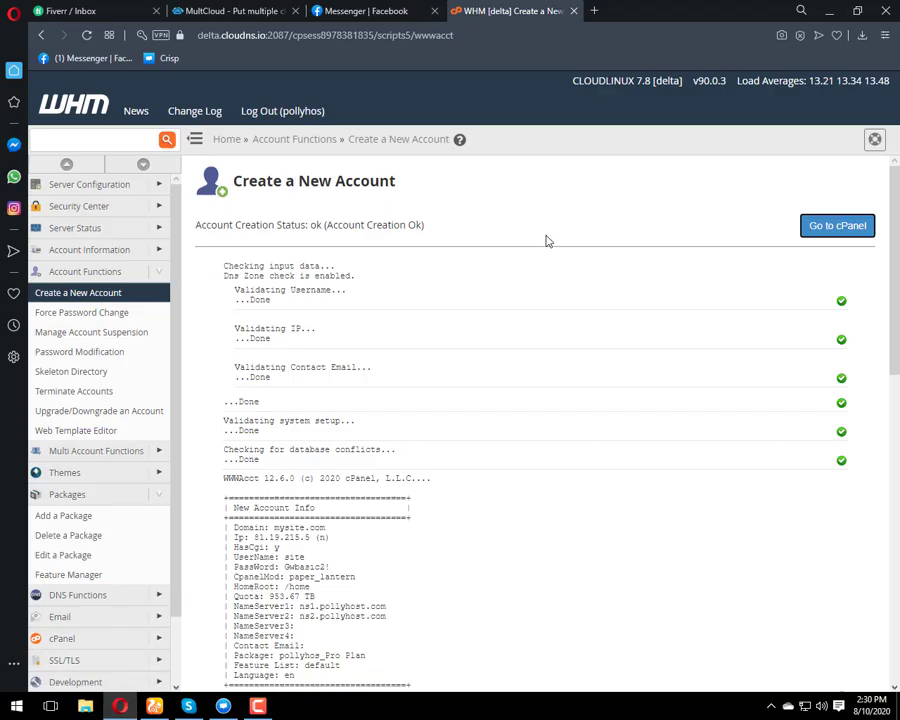
pyautogui.click(836, 226)
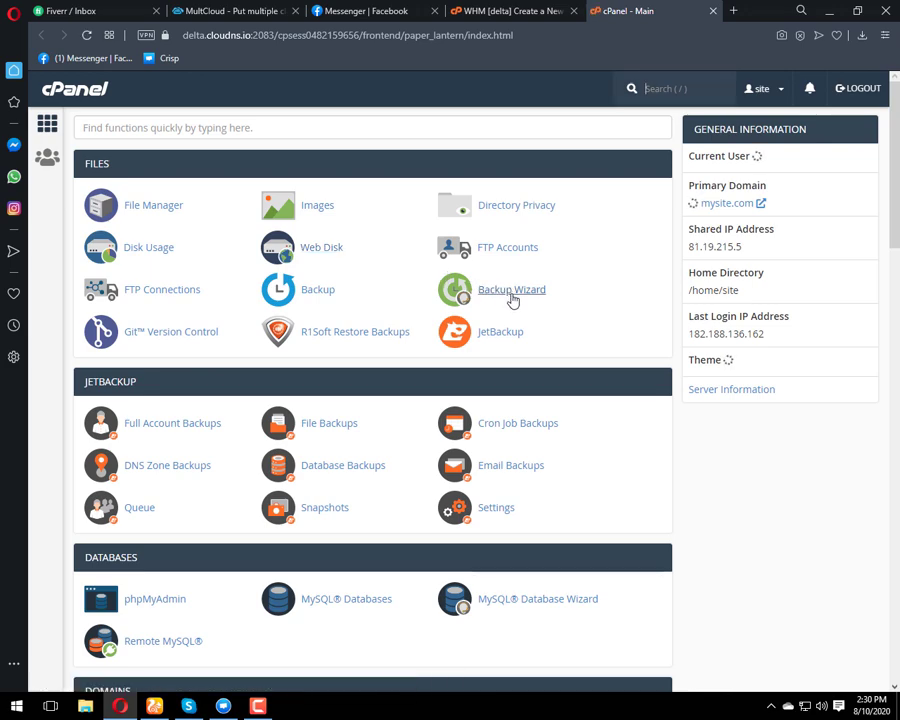
pyautogui.click(511, 297)
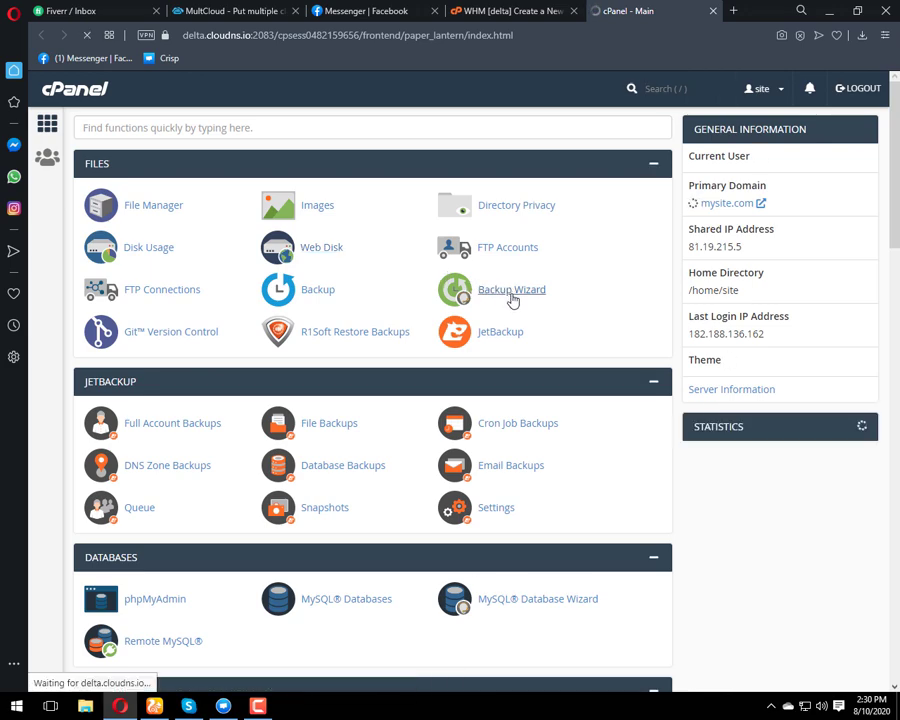
pyautogui.click(103, 410)
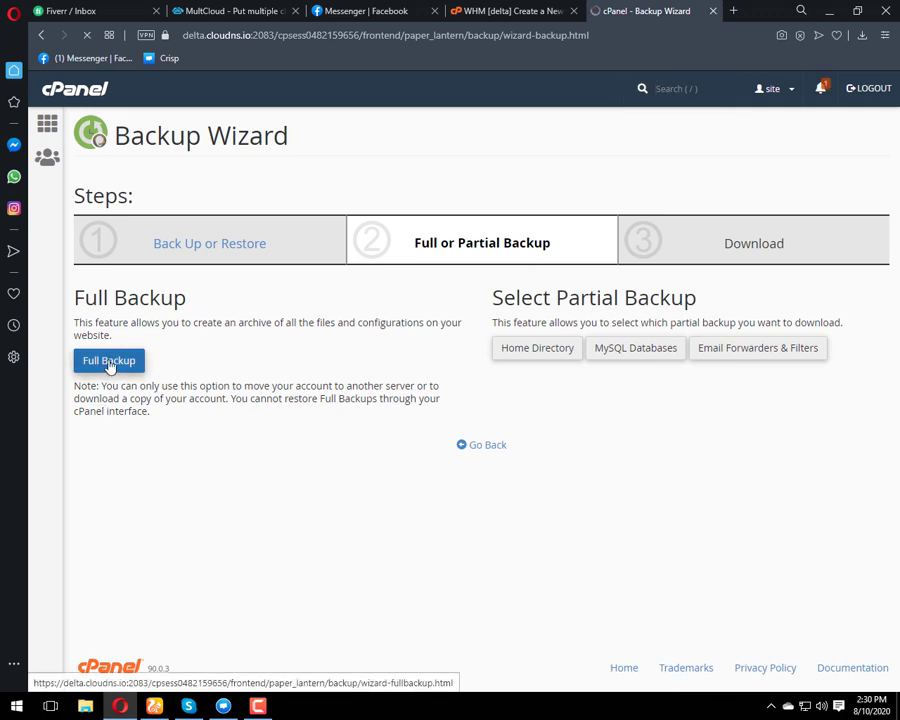
pyautogui.click(110, 362)
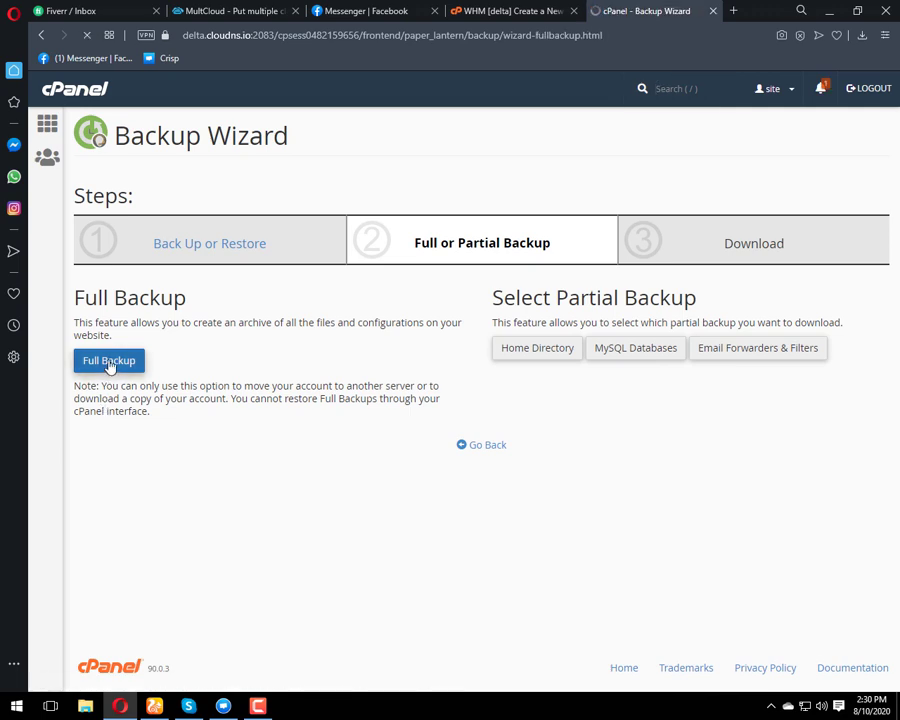
# - Generate a full backup to the Home Directory without email notification and return to the list of available backups
pyautogui.click(205, 486)
pyautogui.write('hotnetin')
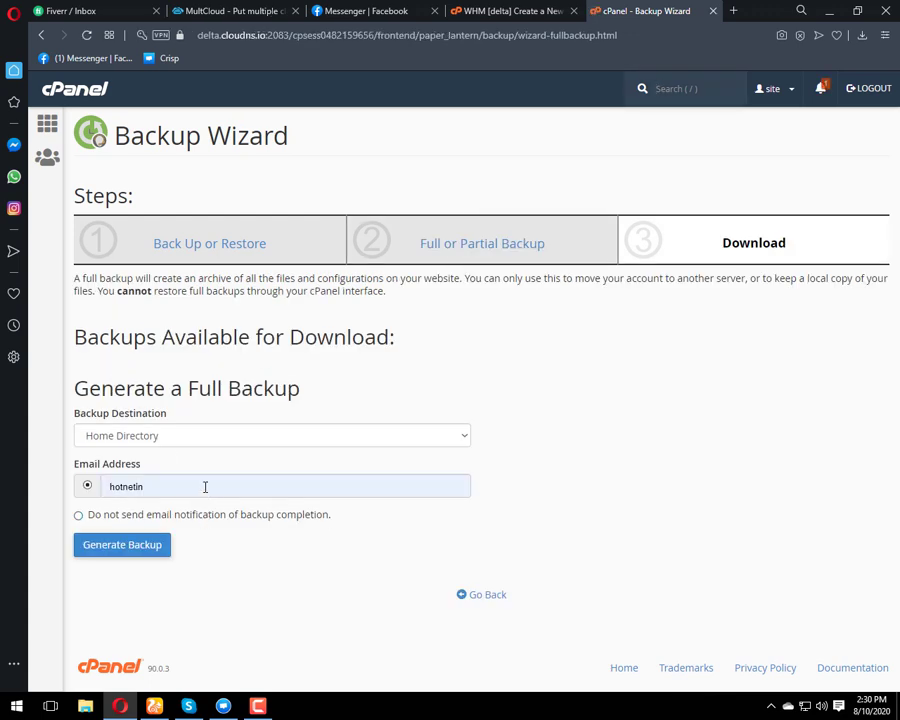
pyautogui.click(214, 444)
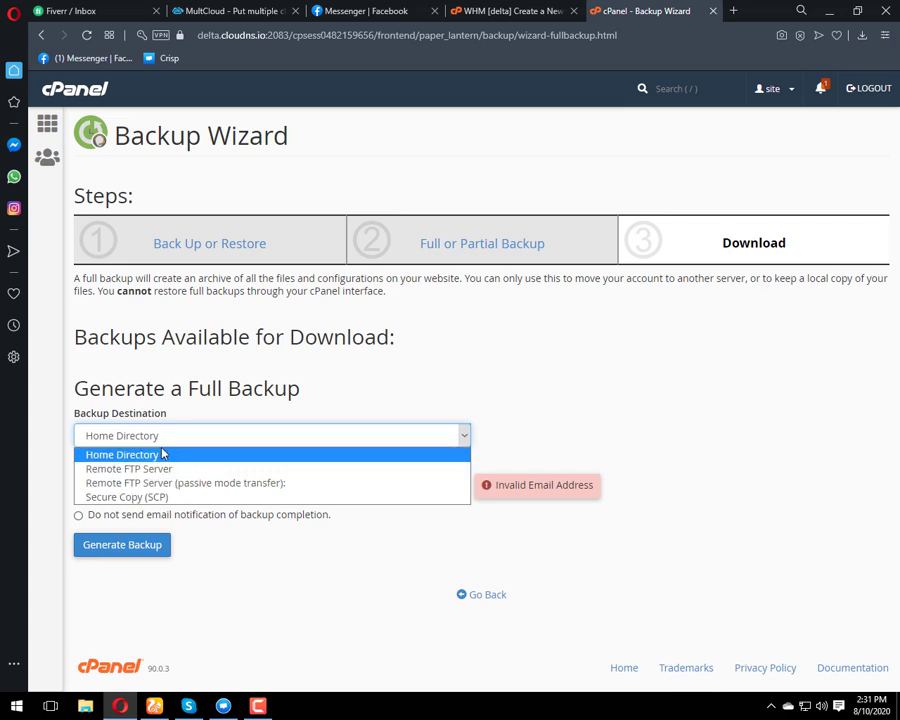
pyautogui.click(64, 430)
pyautogui.click(79, 516)
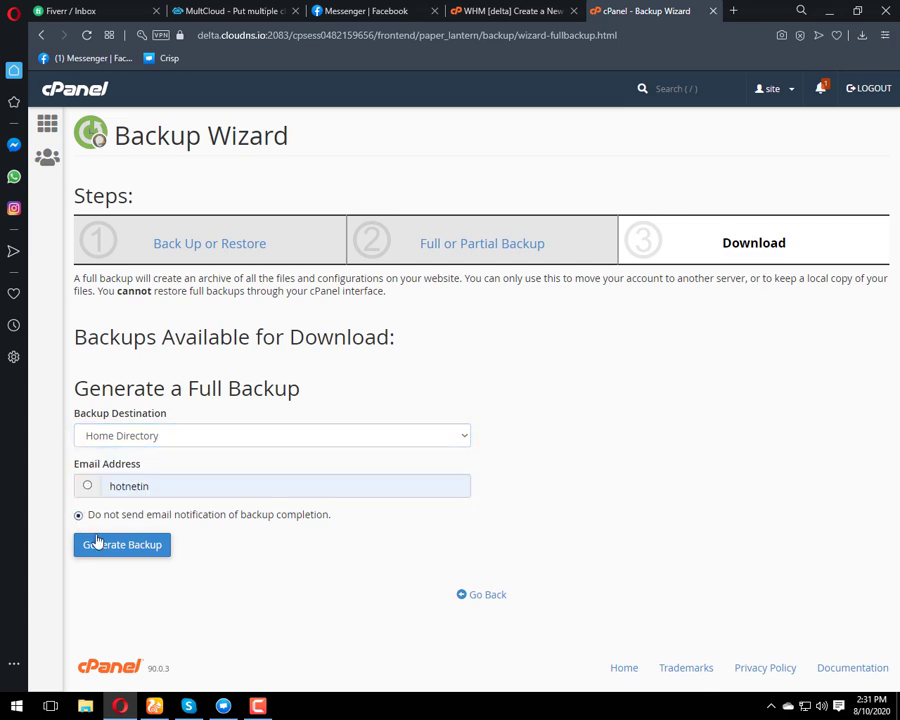
pyautogui.click(120, 552)
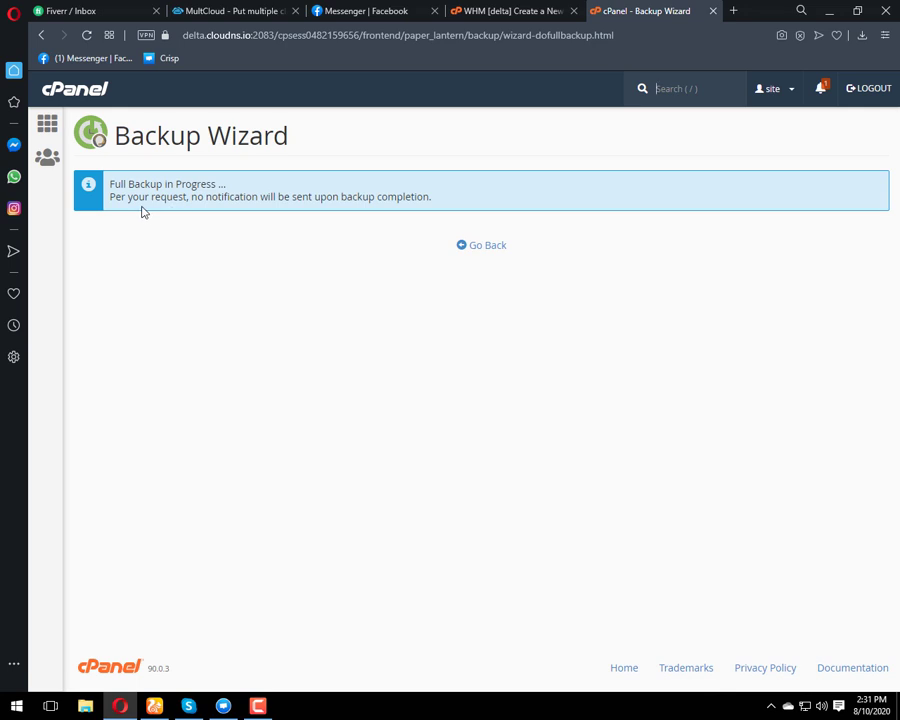
pyautogui.click(471, 251)
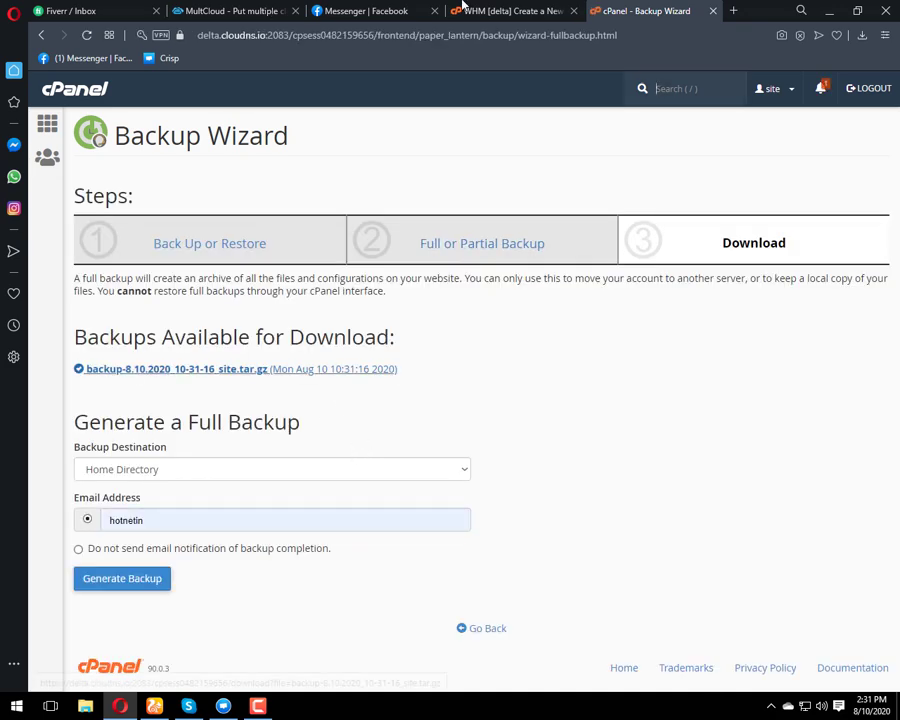
pyautogui.click(730, 12)
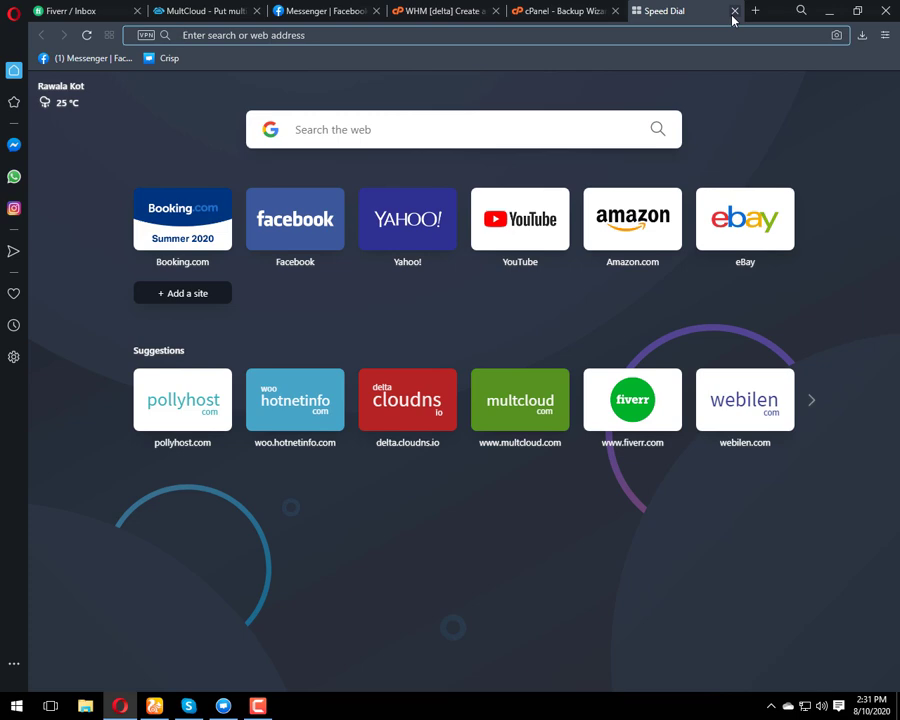
pyautogui.write('multi')
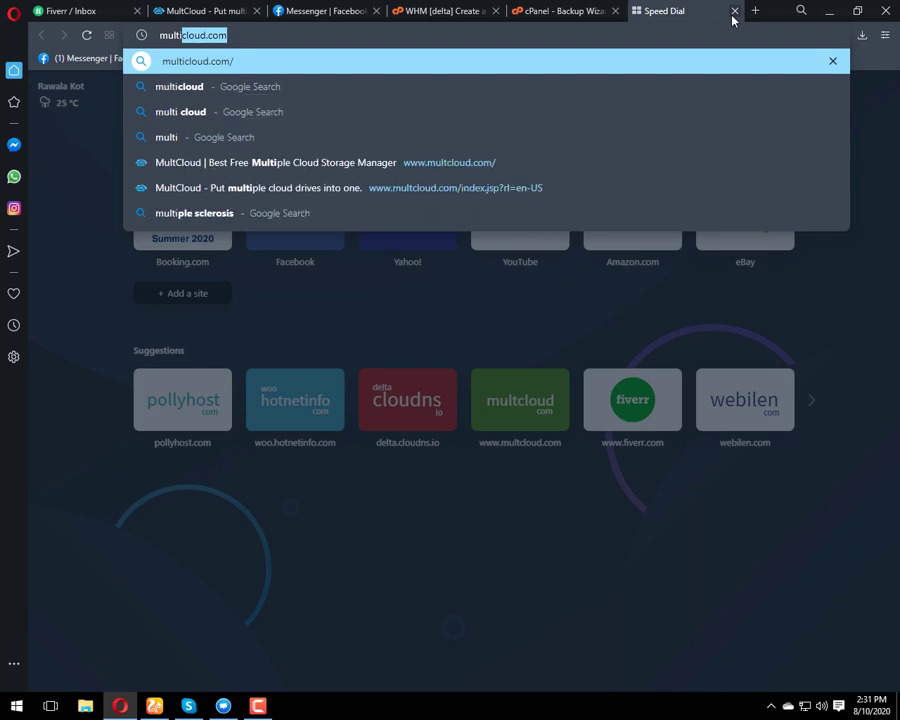
pyautogui.press('Down')
pyautogui.press('Down')
pyautogui.press('Down')
pyautogui.press('Down')
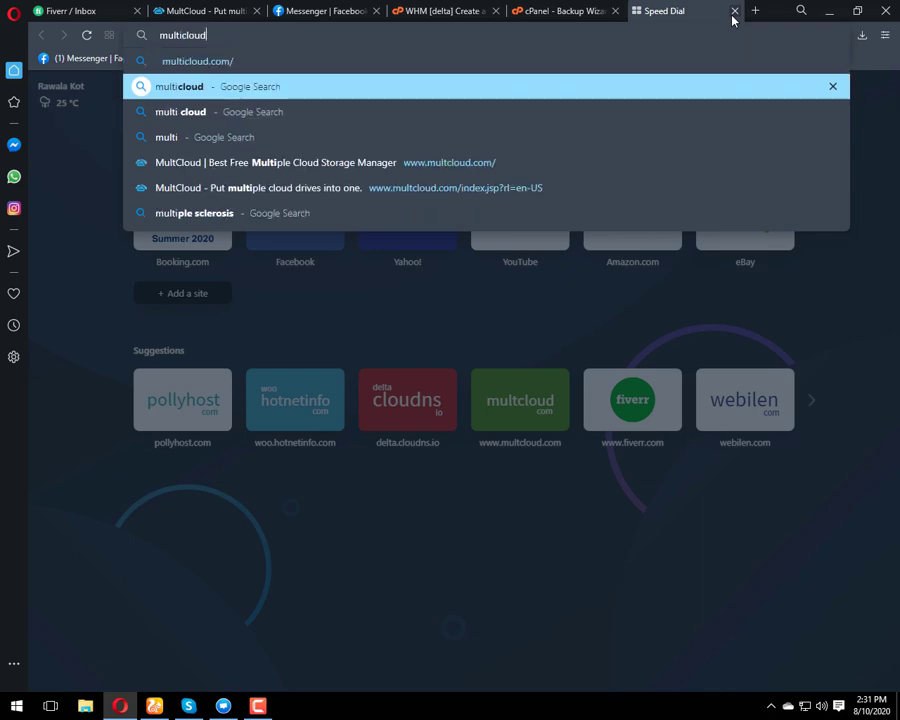
pyautogui.press('Return')
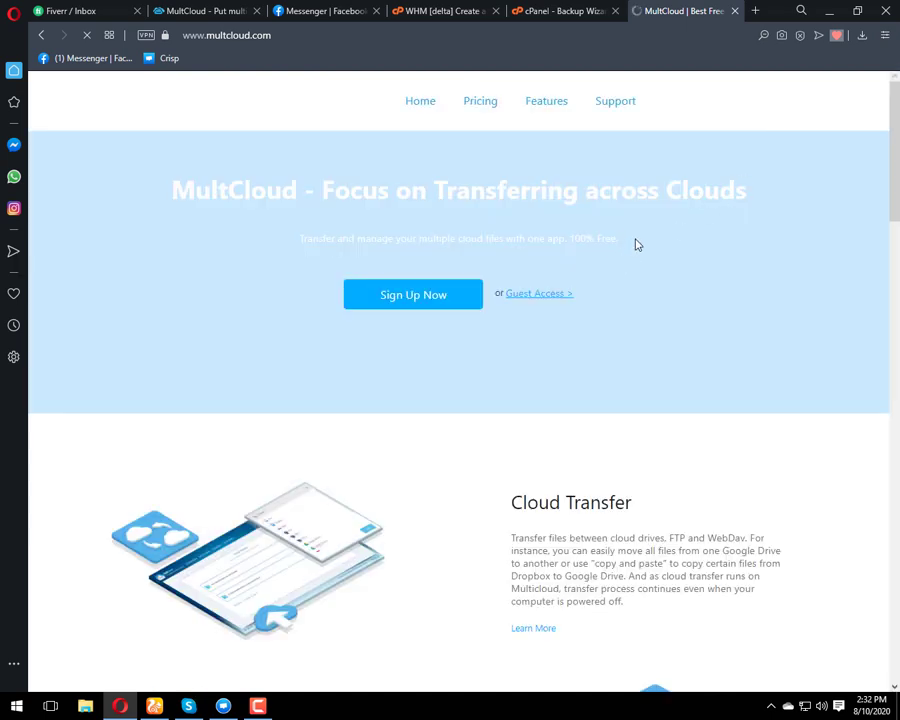
pyautogui.hotkey('ctrl', 'd')
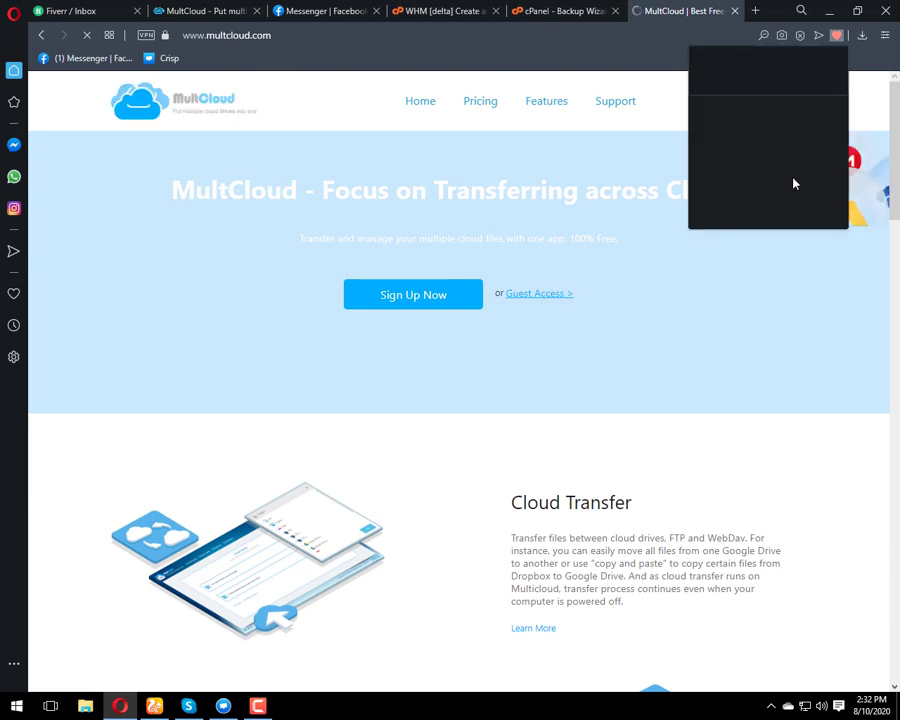
pyautogui.click(820, 220)
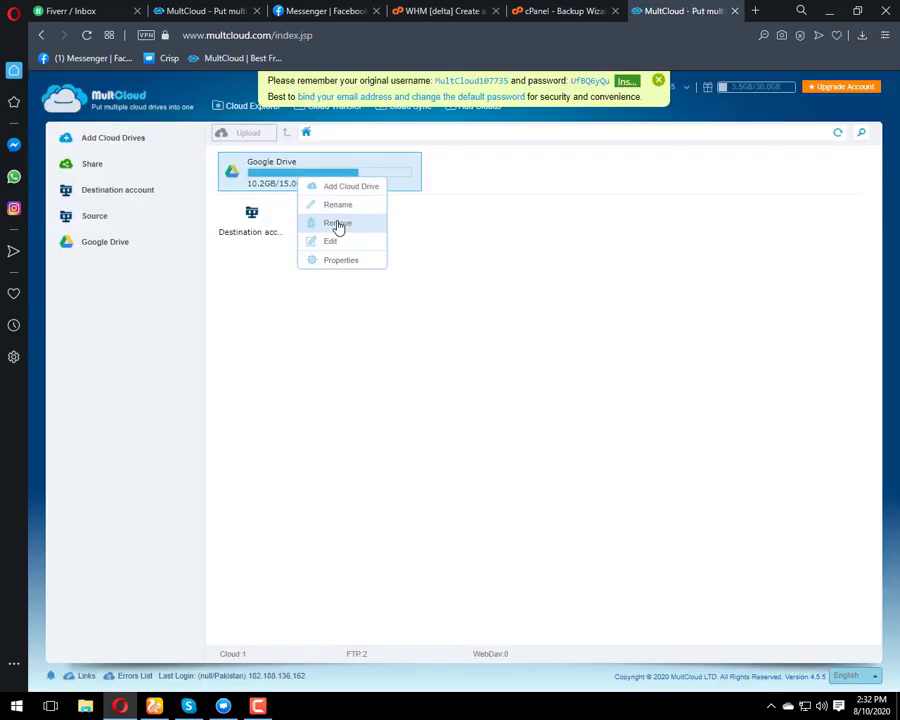
# - Remove the existing Google Drive connection and choose Google Drive as the cloud drive to add
pyautogui.click(337, 225)
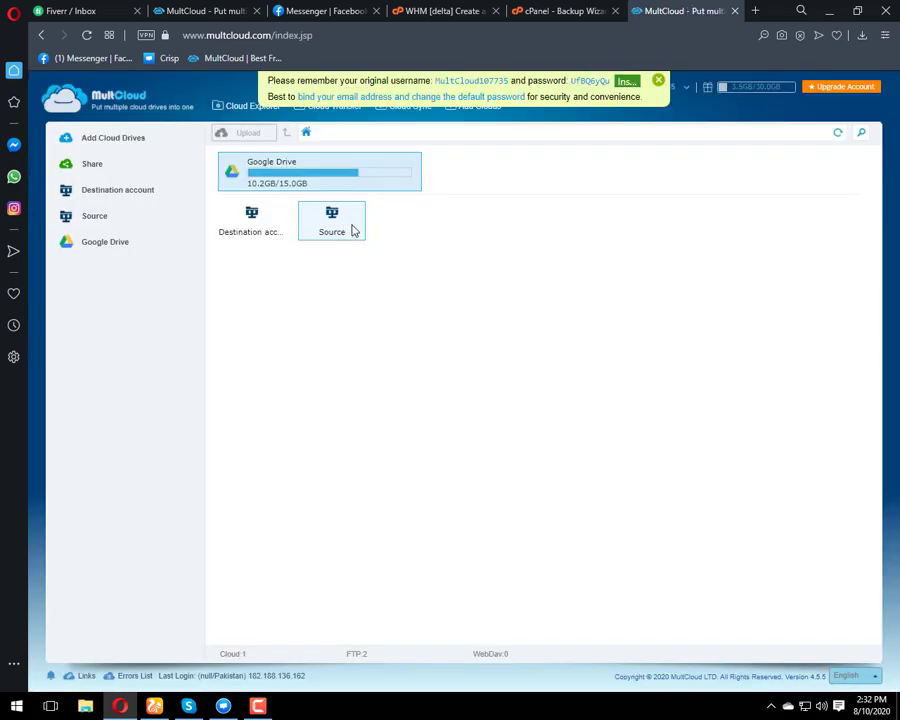
pyautogui.click(104, 141)
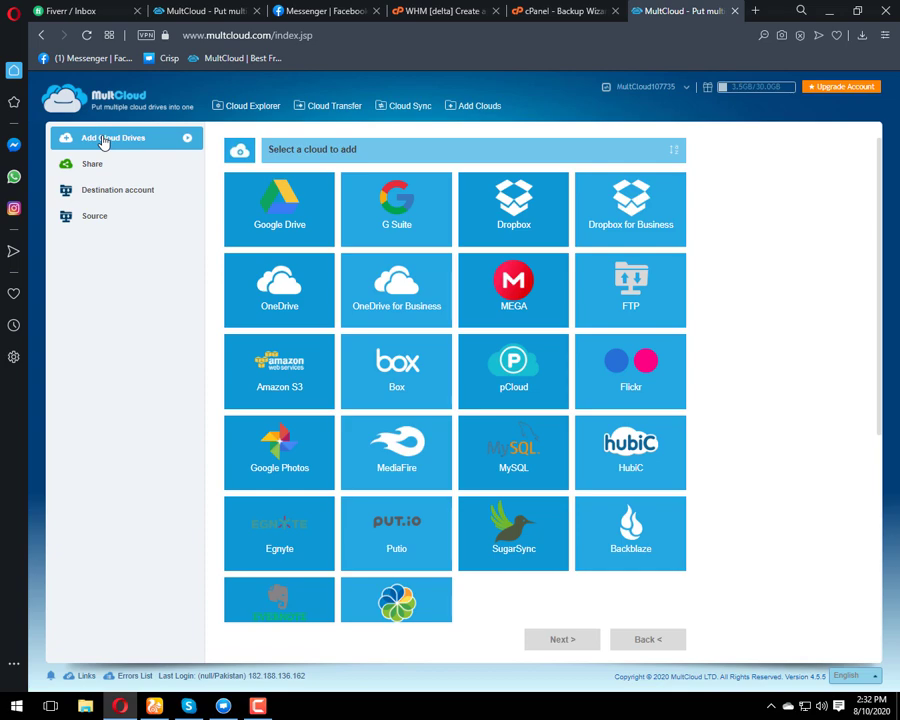
pyautogui.click(273, 218)
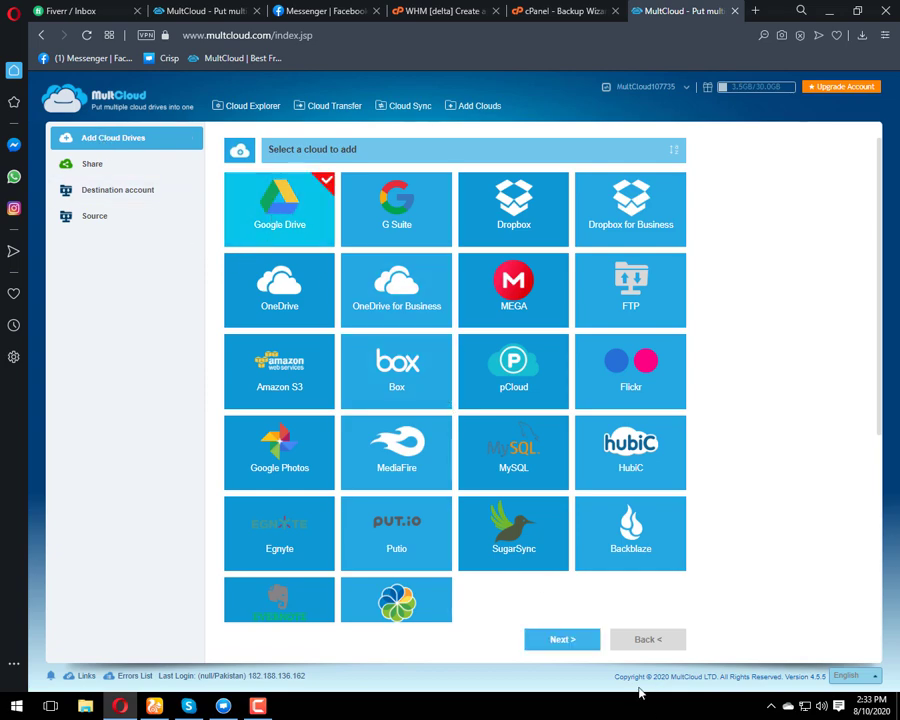
pyautogui.click(565, 651)
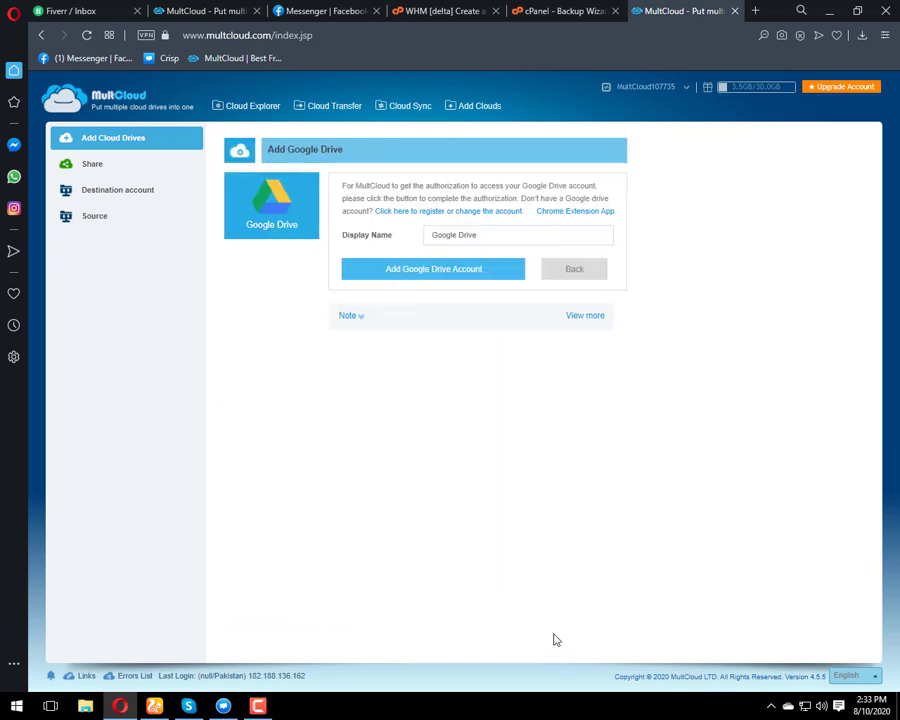
# - Connect Google Drive under the display name Google Drive, using the second listed Google account and allowing MultCloud access
pyautogui.click(502, 240)
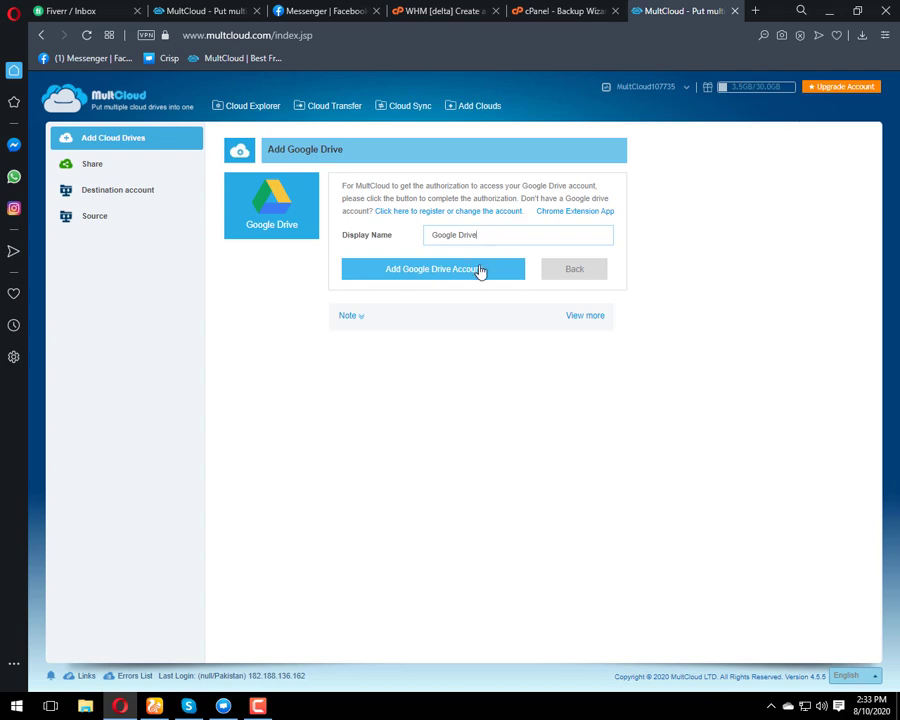
pyautogui.click(480, 270)
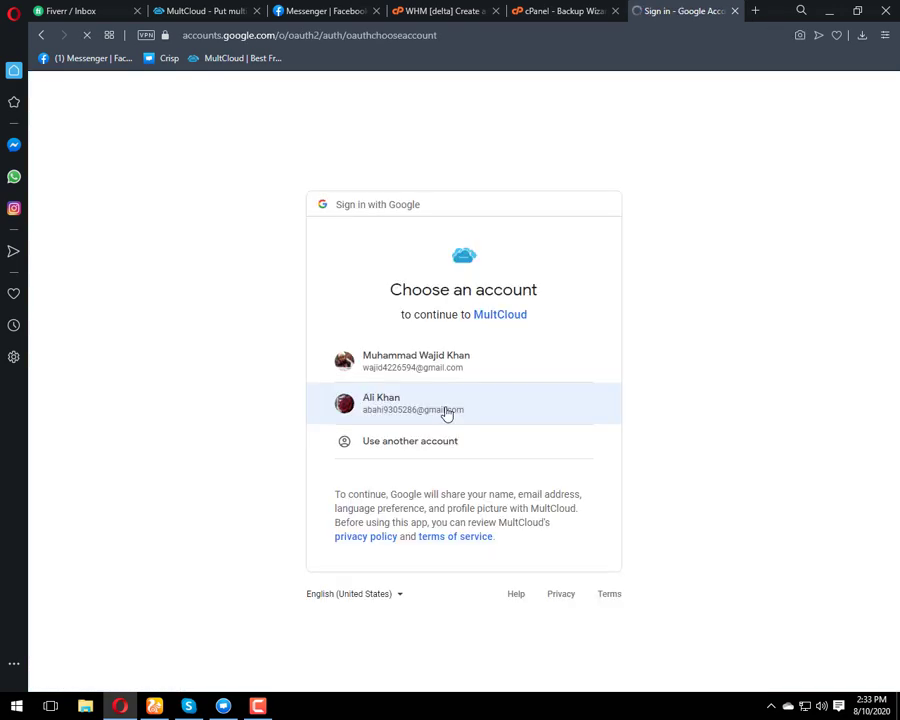
pyautogui.click(447, 410)
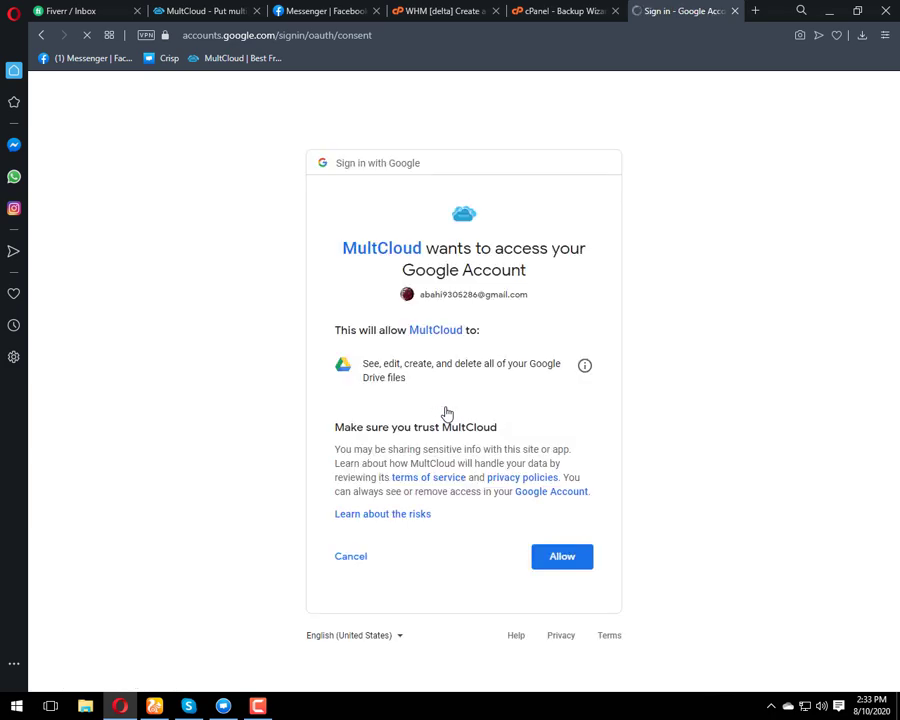
pyautogui.click(574, 566)
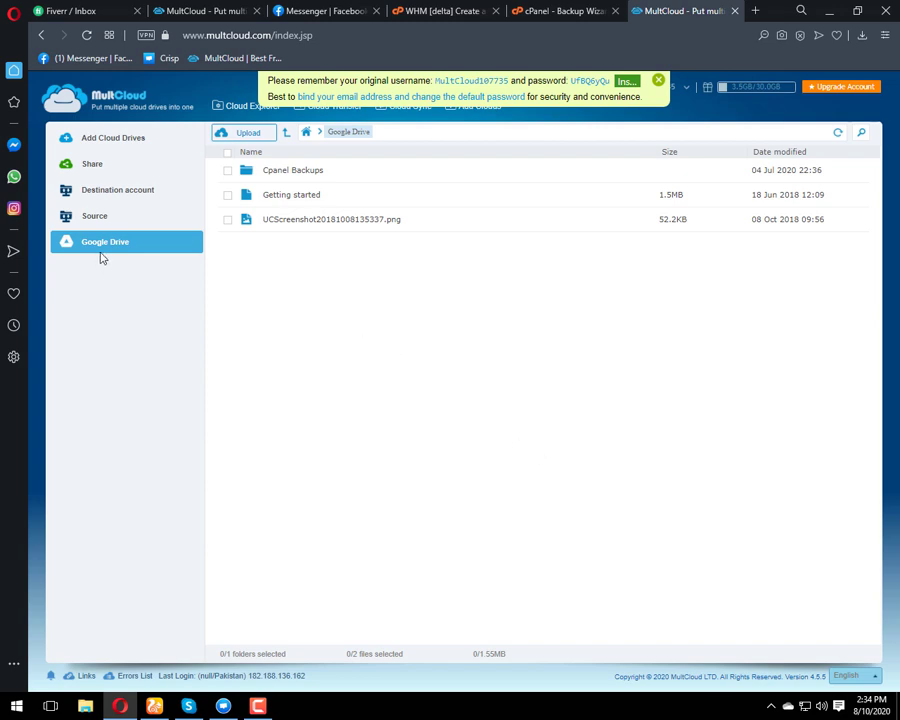
# - Start adding an FTP cloud drive and set its display name to Backup
pyautogui.click(135, 137)
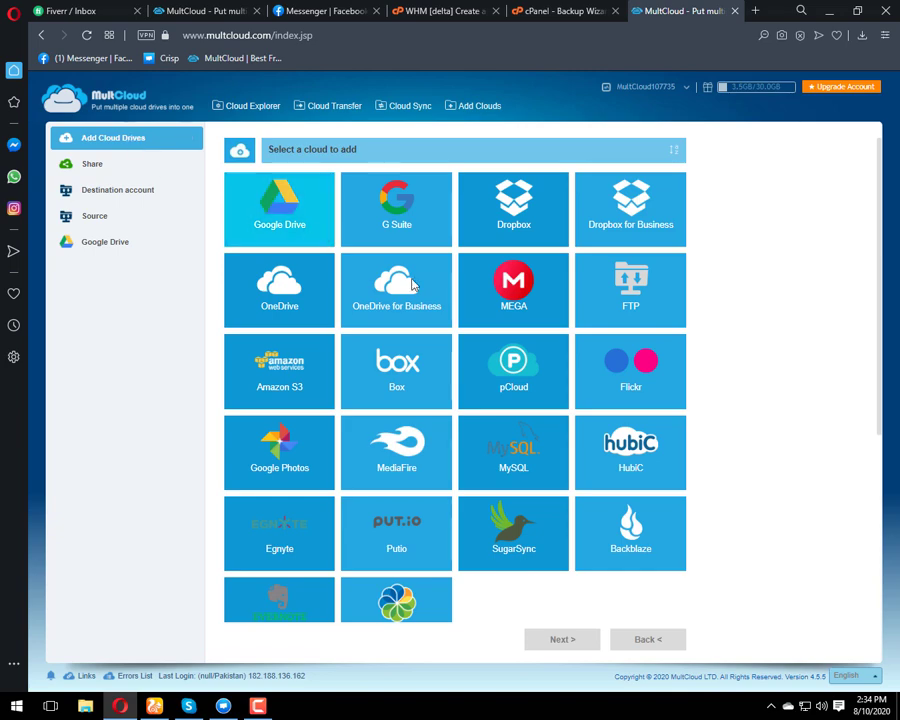
pyautogui.click(630, 288)
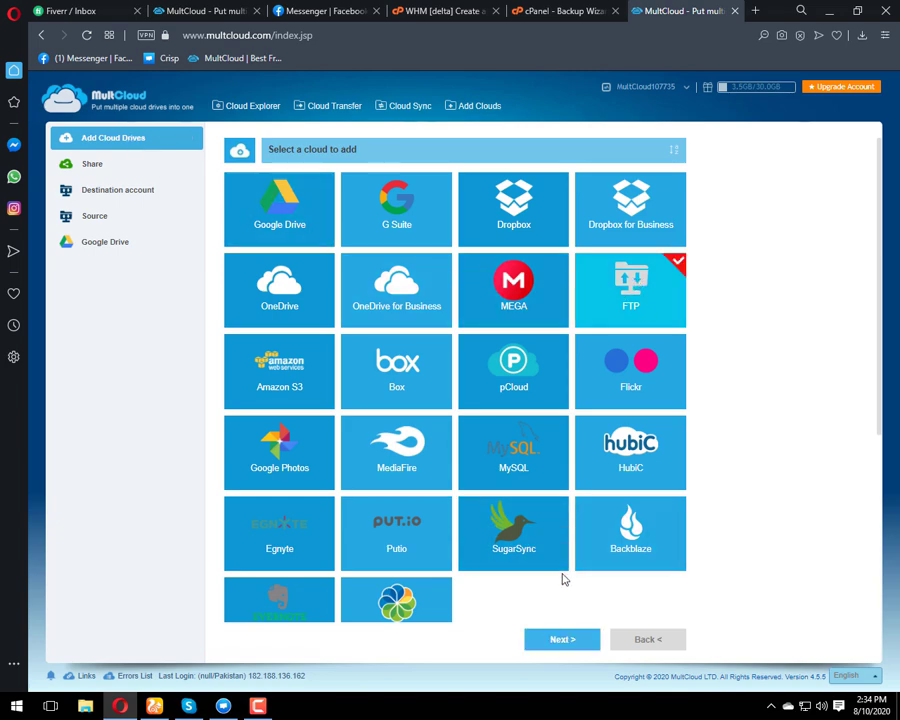
pyautogui.click(576, 646)
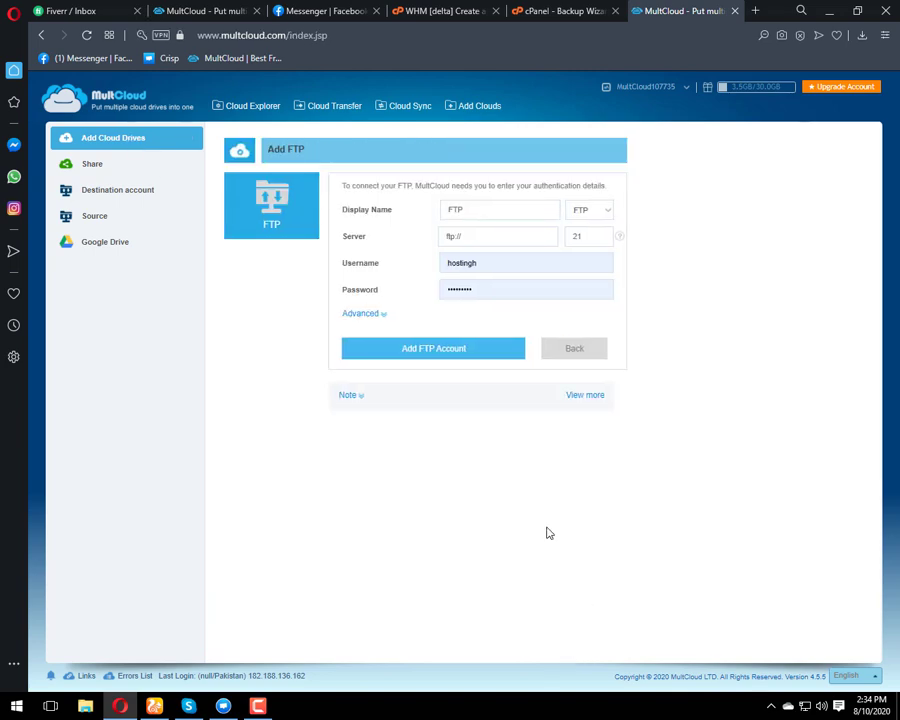
pyautogui.moveTo(468, 208); pyautogui.dragTo(430, 209)
pyautogui.write('B')
pyautogui.press('Tab')
pyautogui.press('Tab')
pyautogui.press('Tab')
pyautogui.hotkey('shift', 'Tab')
pyautogui.press('End')
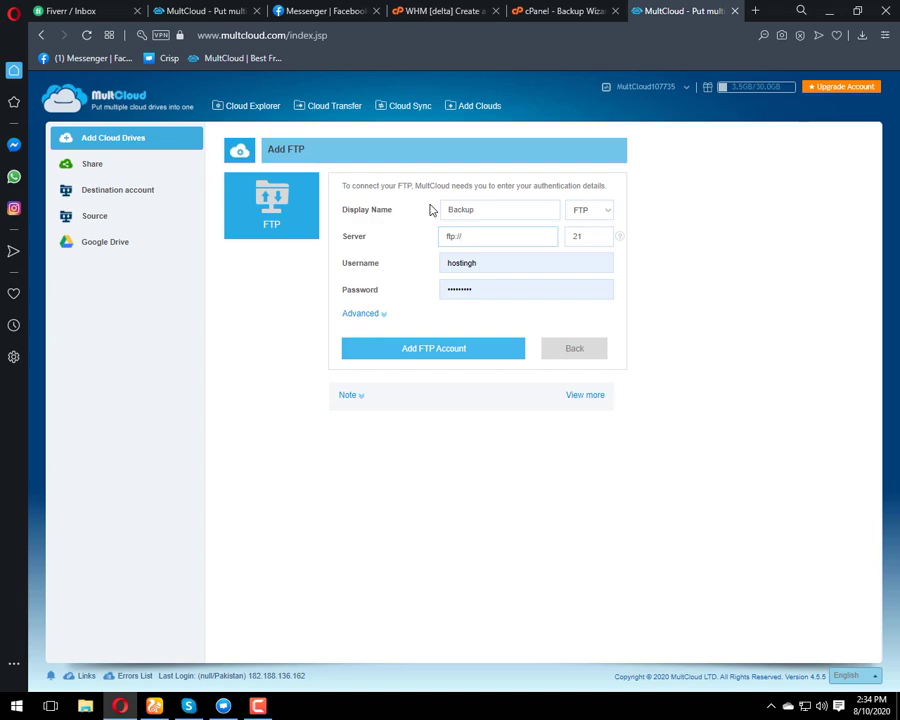
# - Copy the host name from the cPanel page address and set the FTP server to ftp://delta.cloudns.io
pyautogui.click(530, 9)
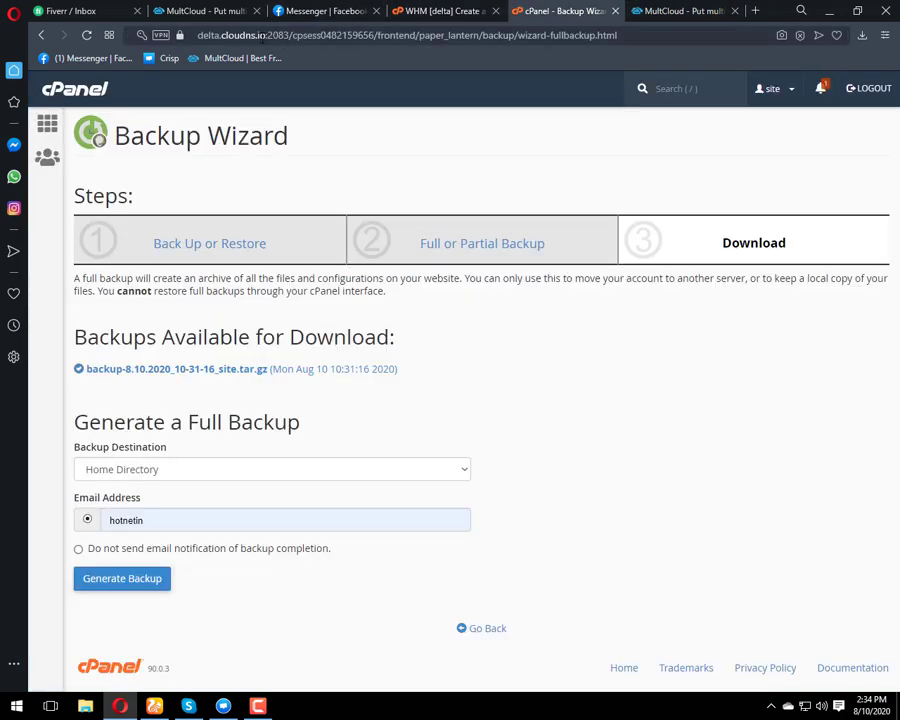
pyautogui.moveTo(266, 35); pyautogui.dragTo(190, 35)
pyautogui.hotkey('ctrl', 'c')
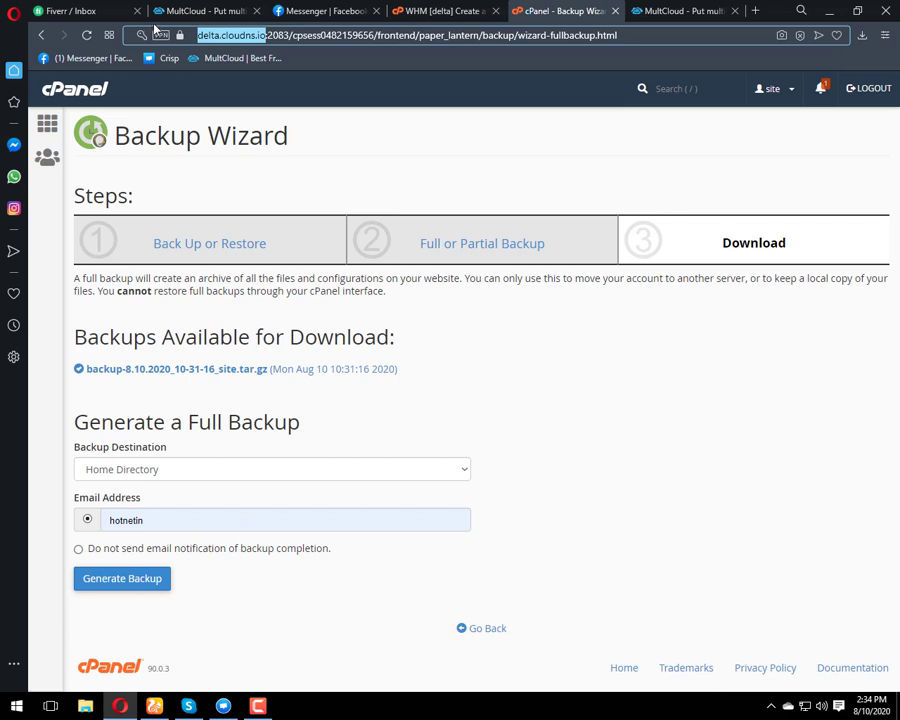
pyautogui.click(704, 9)
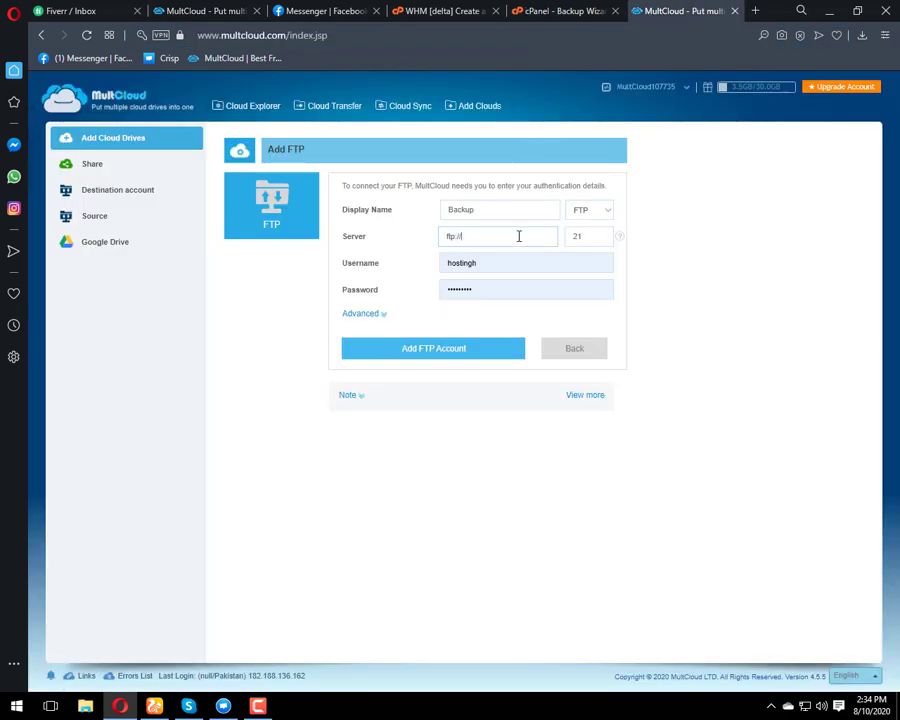
pyautogui.click(520, 236)
pyautogui.hotkey('ctrl', 'v')
pyautogui.press('BackSpace')
pyautogui.press('BackSpace')
pyautogui.press('BackSpace')
pyautogui.press('BackSpace')
pyautogui.press('BackSpace')
pyautogui.press('BackSpace')
pyautogui.press('BackSpace')
pyautogui.press('BackSpace')
# - Look up the account's username on the cPanel main page and enter siteq as the FTP username
pyautogui.moveTo(492, 266); pyautogui.dragTo(438, 257)
pyautogui.click(533, 11)
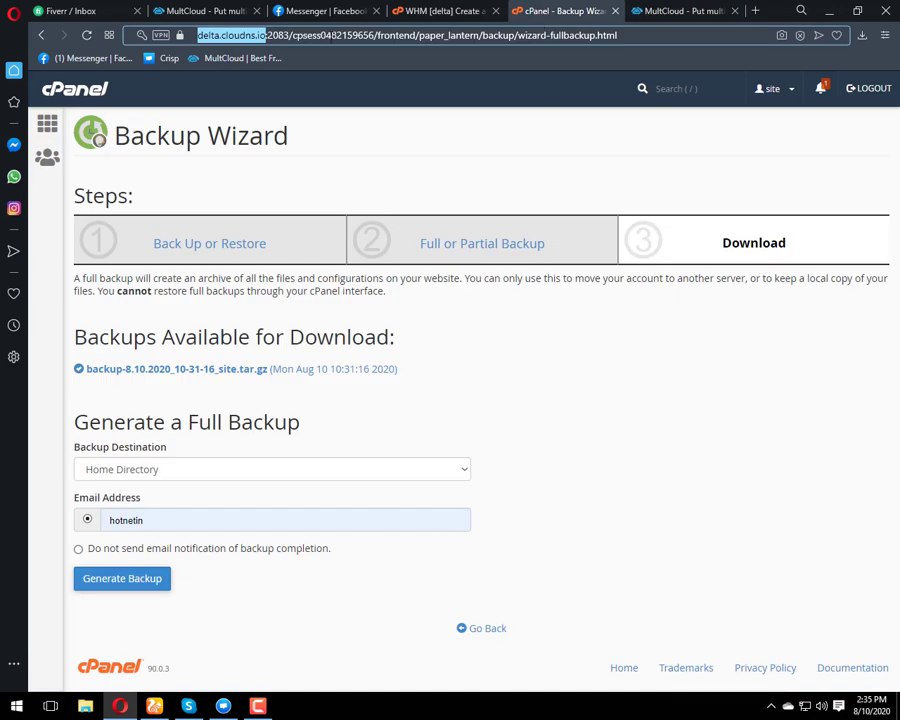
pyautogui.click(48, 121)
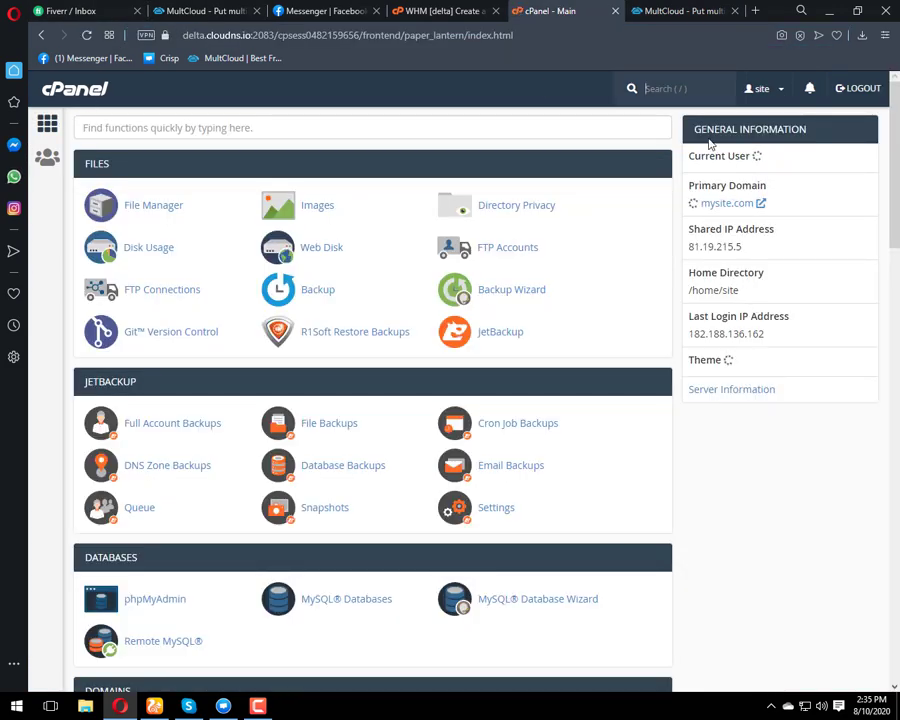
pyautogui.click(678, 11)
pyautogui.write('s')
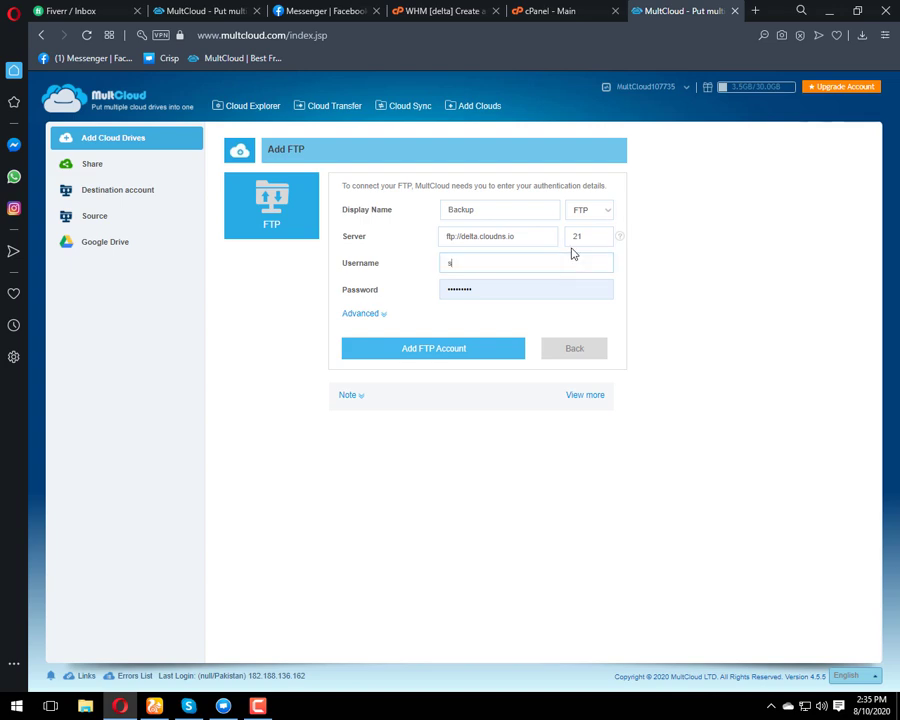
pyautogui.write('tteq')
pyautogui.press('Tab')
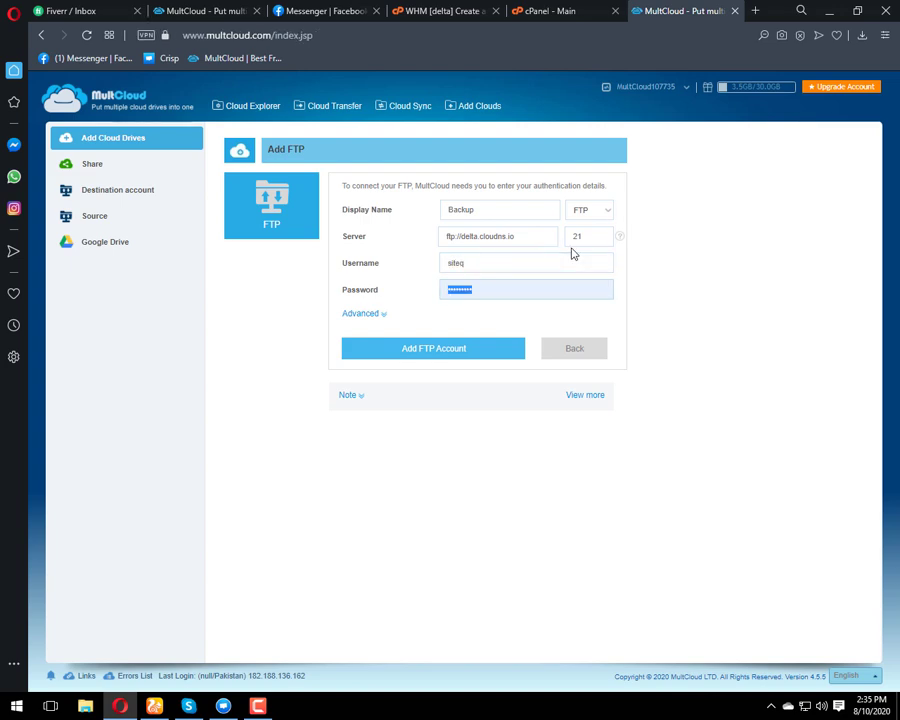
# - Correct the FTP username to site, fill the password field with the saved hostingh login's password, and add the FTP account
pyautogui.press('BackSpace')
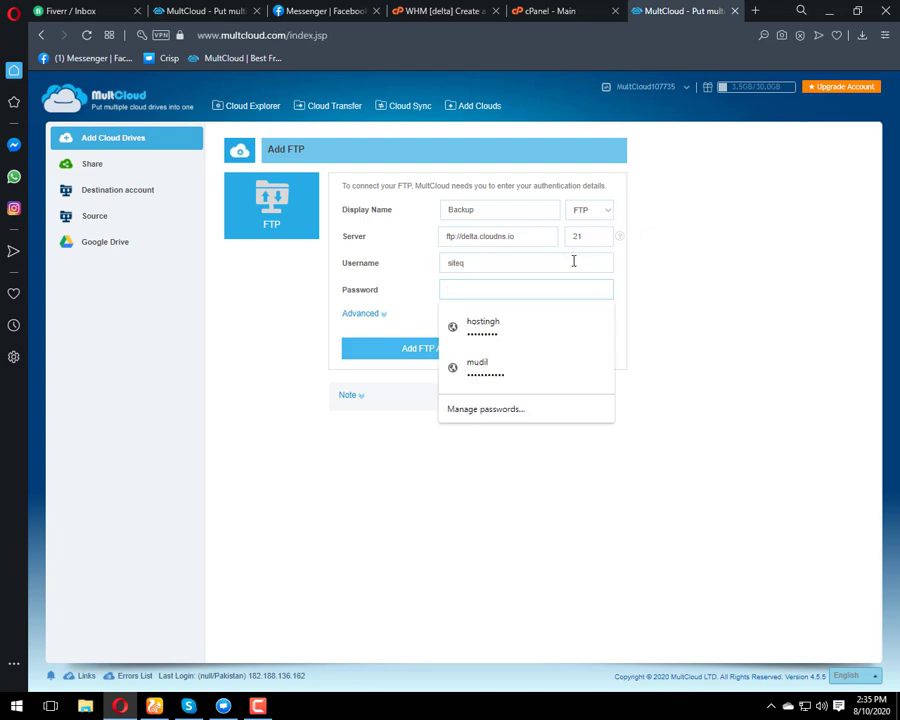
pyautogui.click(573, 259)
pyautogui.press('BackSpace')
pyautogui.click(559, 283)
pyautogui.click(538, 322)
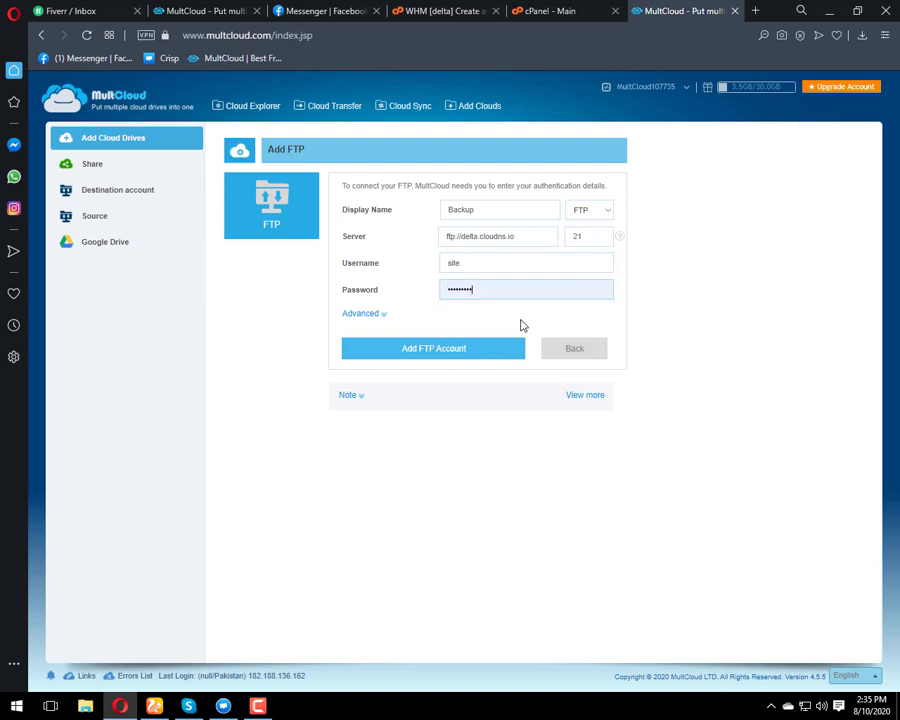
pyautogui.click(455, 349)
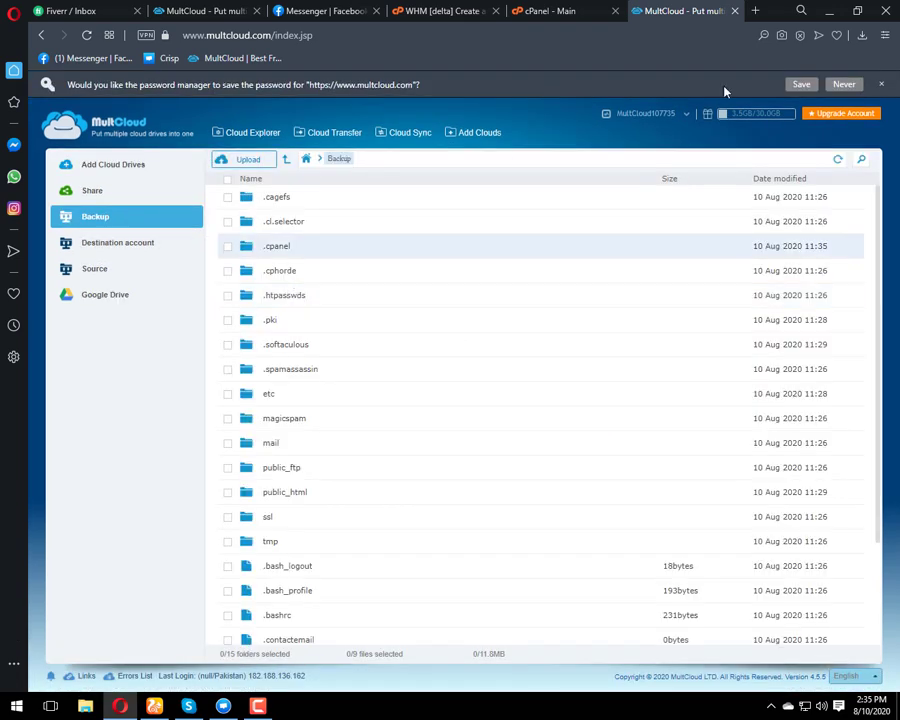
# - Move backup-8.10.2020_10-31-16_site.tar.gz from the Backup drive into the Cpanel Backups folder on Google Drive by cutting and pasting it
pyautogui.scroll(-5, 582, 336)
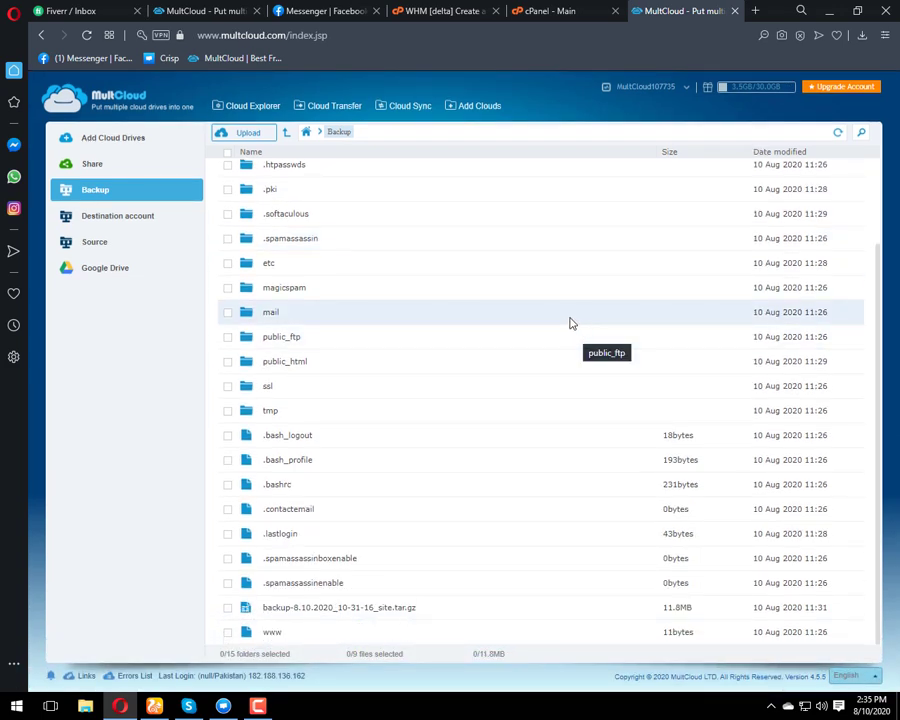
pyautogui.rightClick(275, 608)
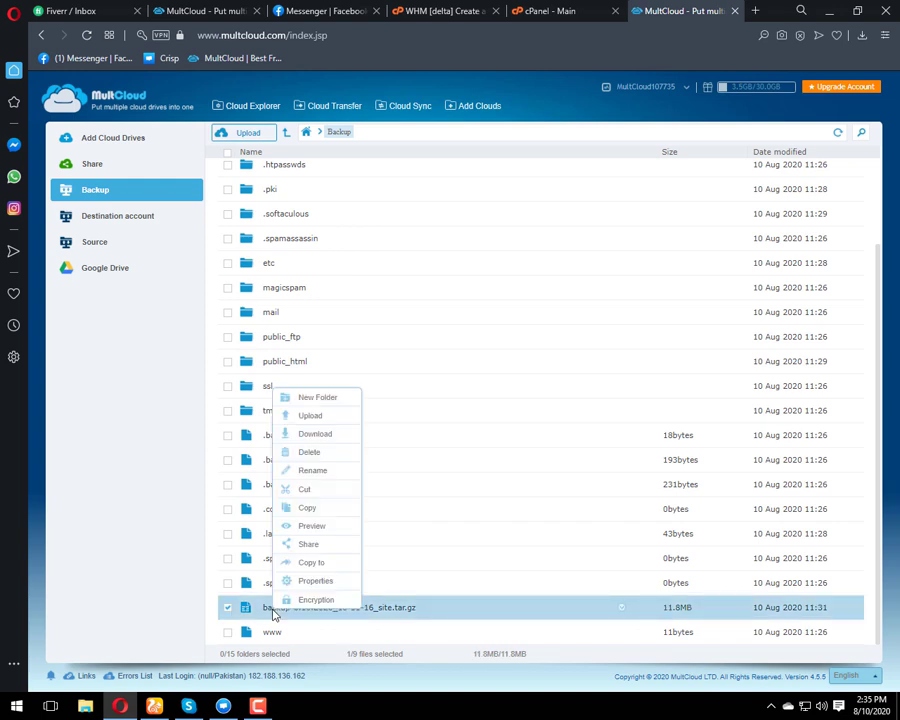
pyautogui.click(314, 491)
pyautogui.click(101, 265)
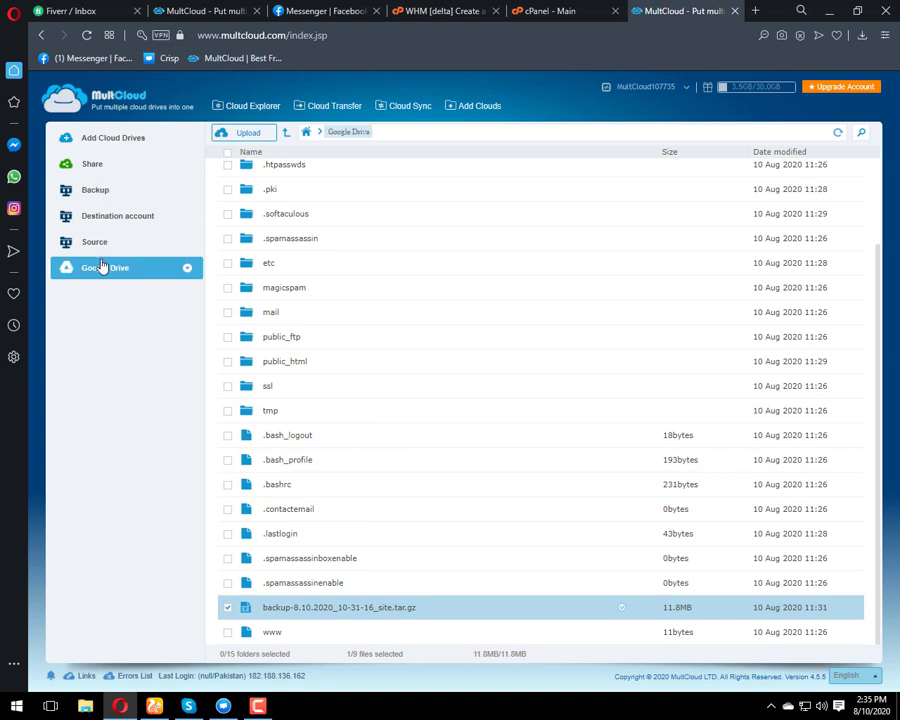
pyautogui.doubleClick(290, 180)
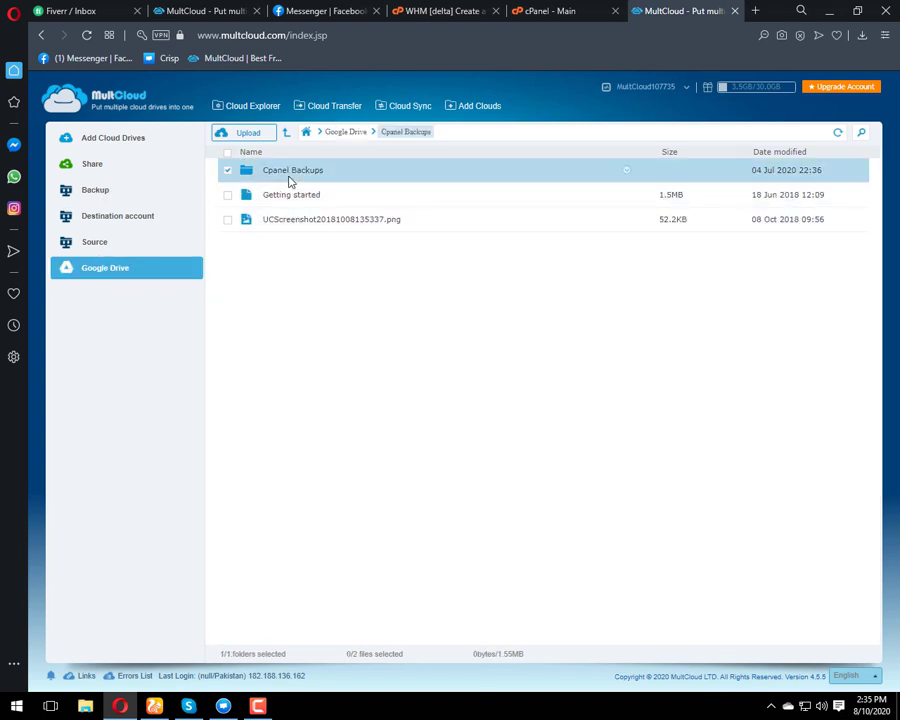
pyautogui.rightClick(334, 405)
pyautogui.click(361, 449)
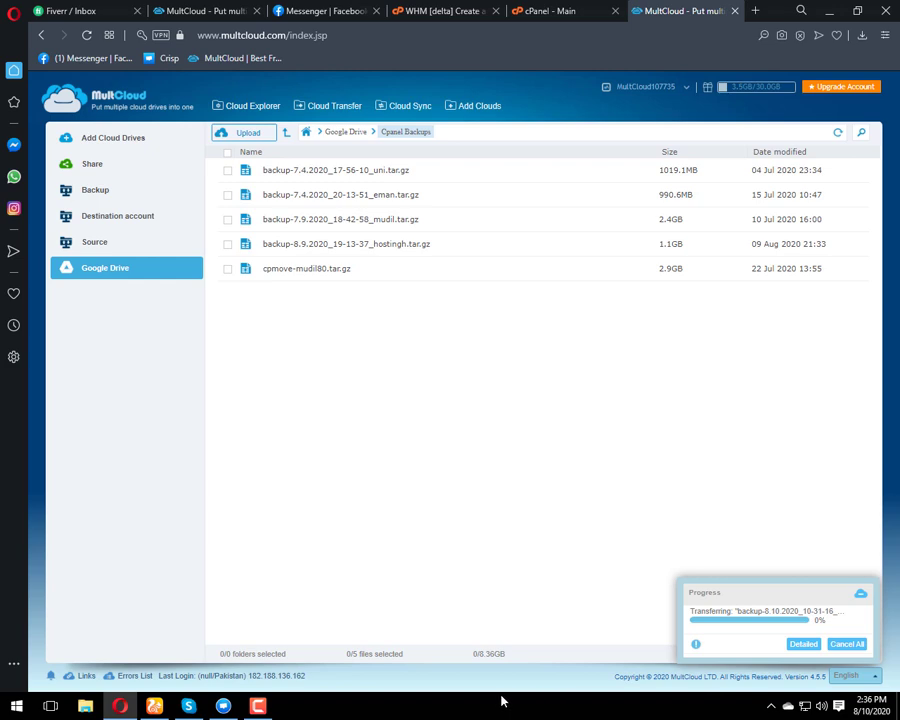
pyautogui.moveTo(260, 710)
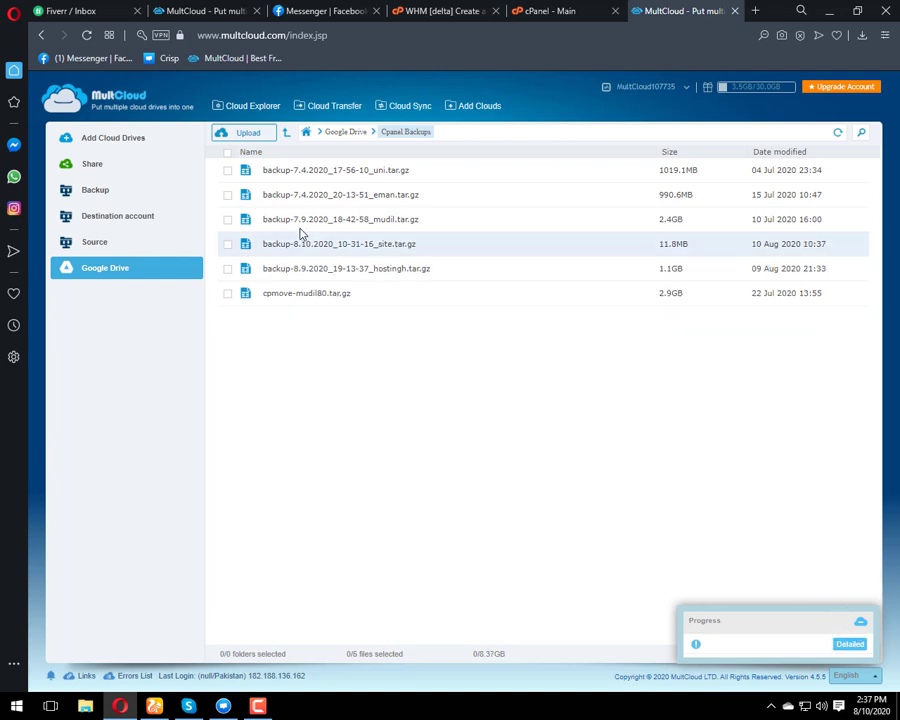
# - Check the Backup drive's file list for the moved archive and return to the Google Drive root folder
pyautogui.click(103, 146)
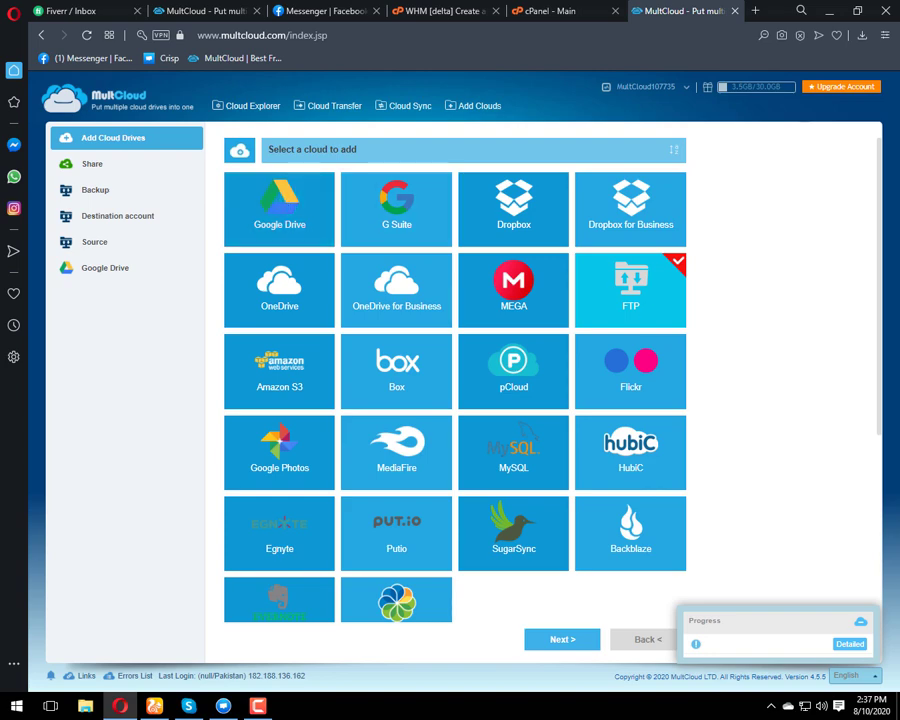
pyautogui.click(96, 192)
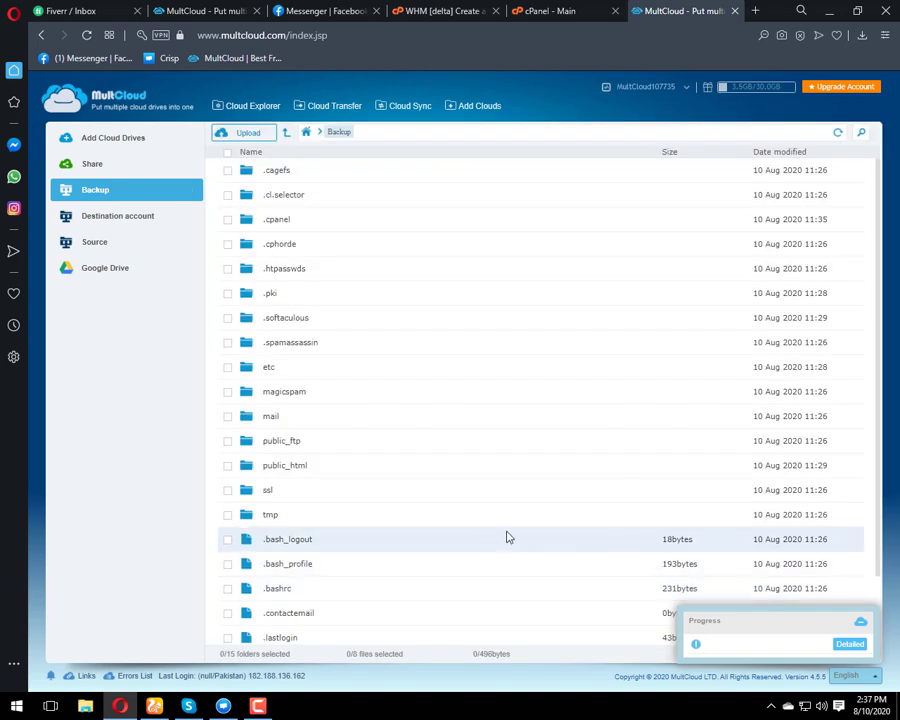
pyautogui.scroll(-1, 500, 534)
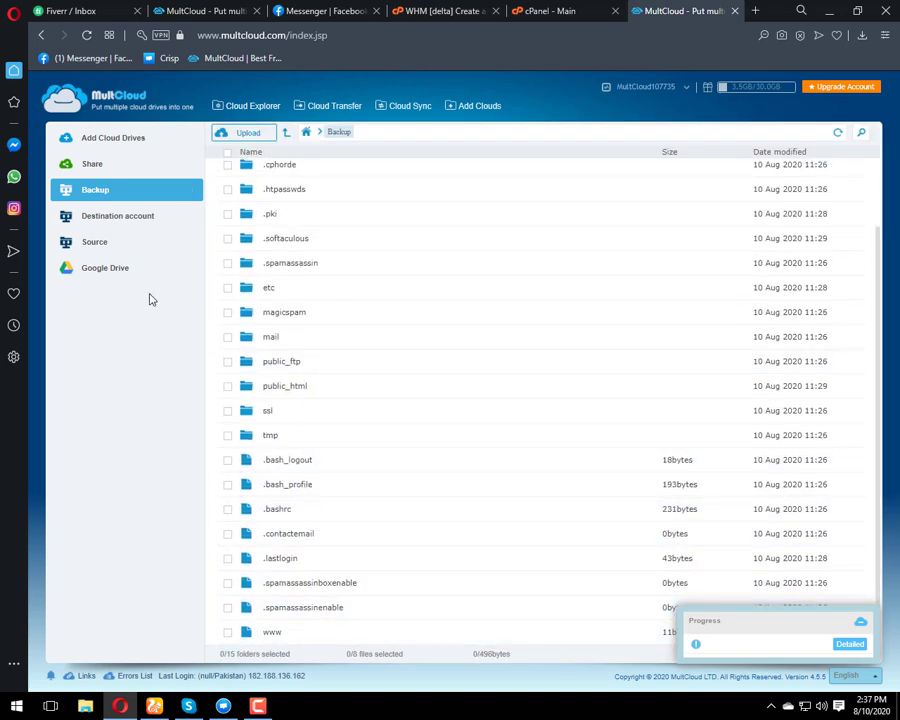
pyautogui.scroll(1, 264, 426)
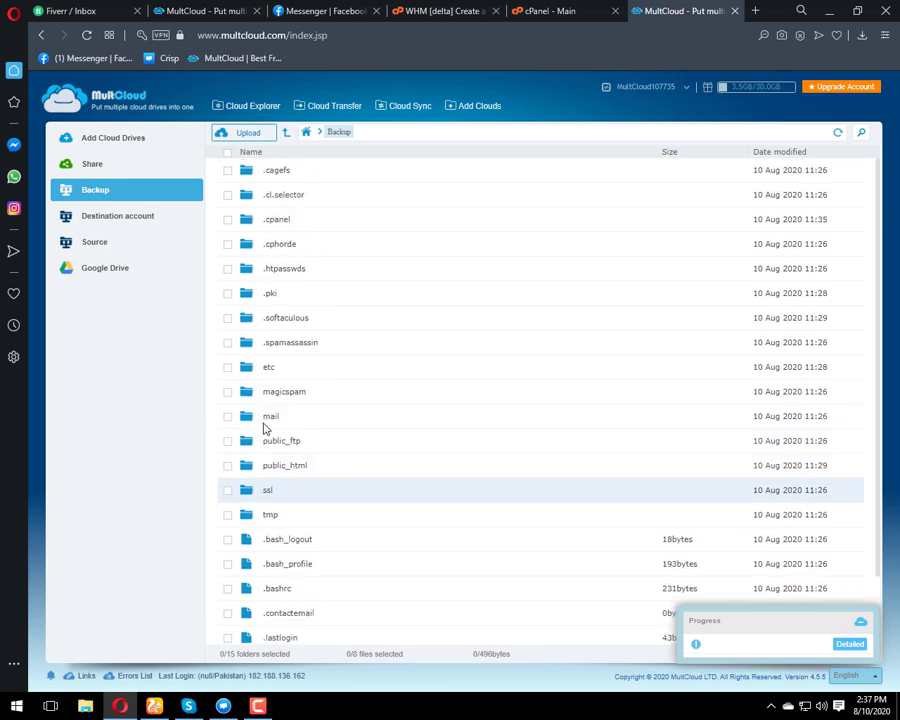
pyautogui.click(113, 278)
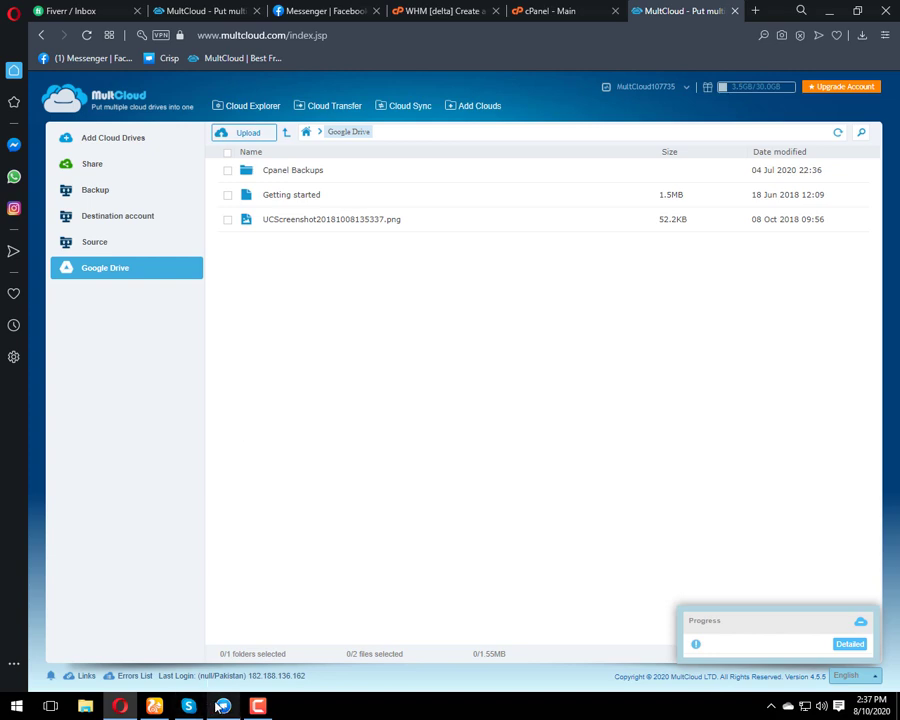
pyautogui.click(260, 707)
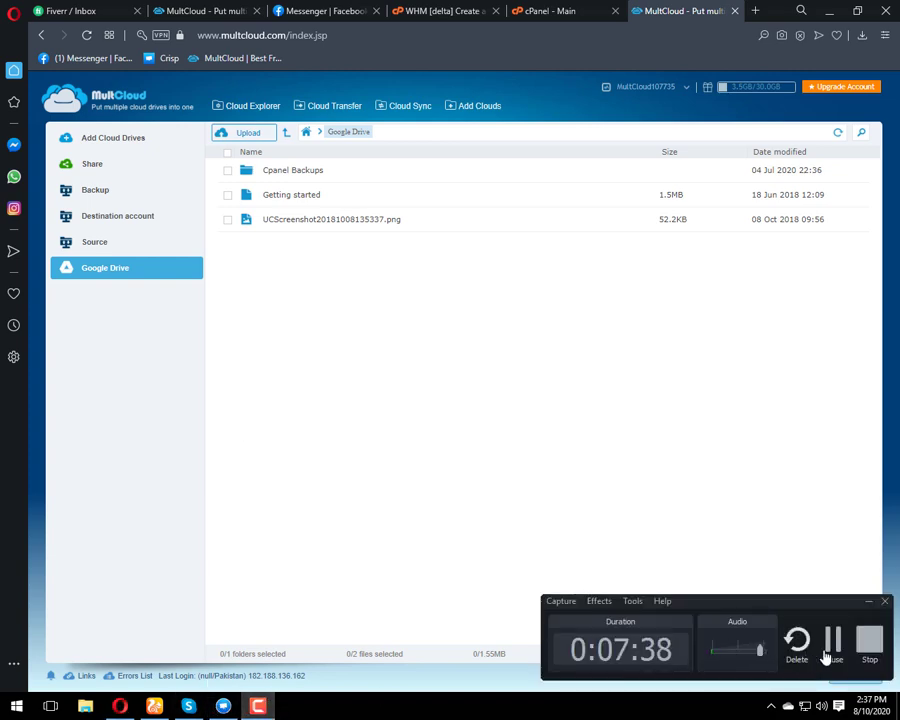